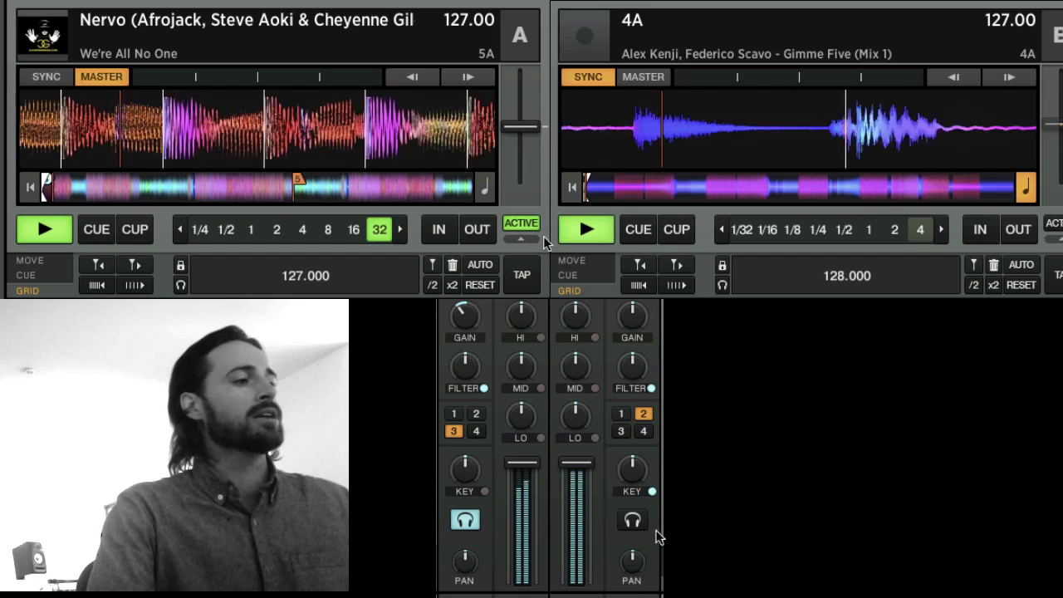
# Step: Lower deck A's channel volume partway and turn on headphone cueing for deck B
pyautogui.moveTo(576, 474); pyautogui.dragTo(522, 508)
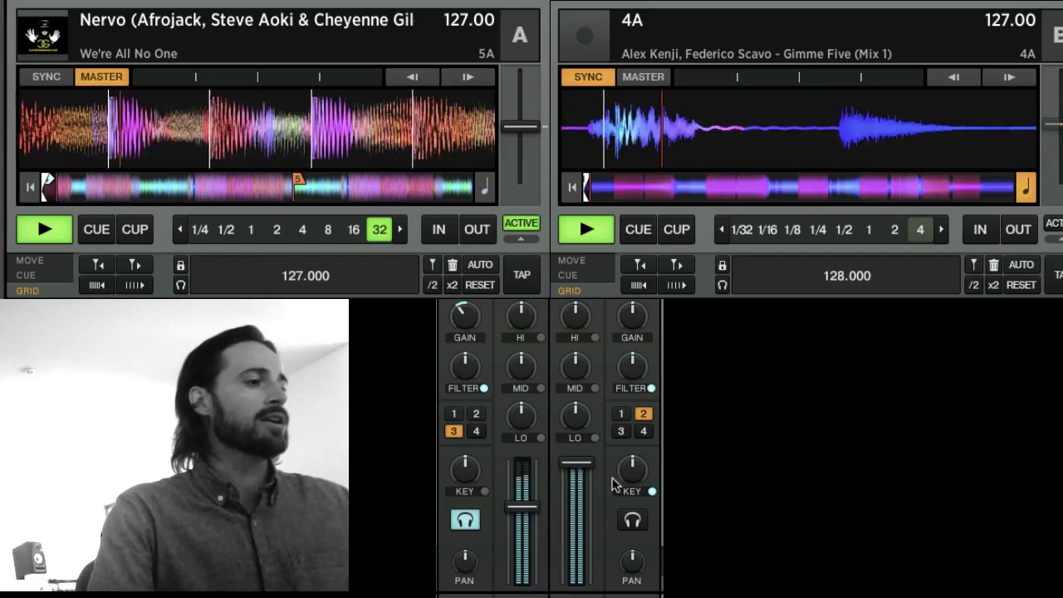
pyautogui.click(632, 520)
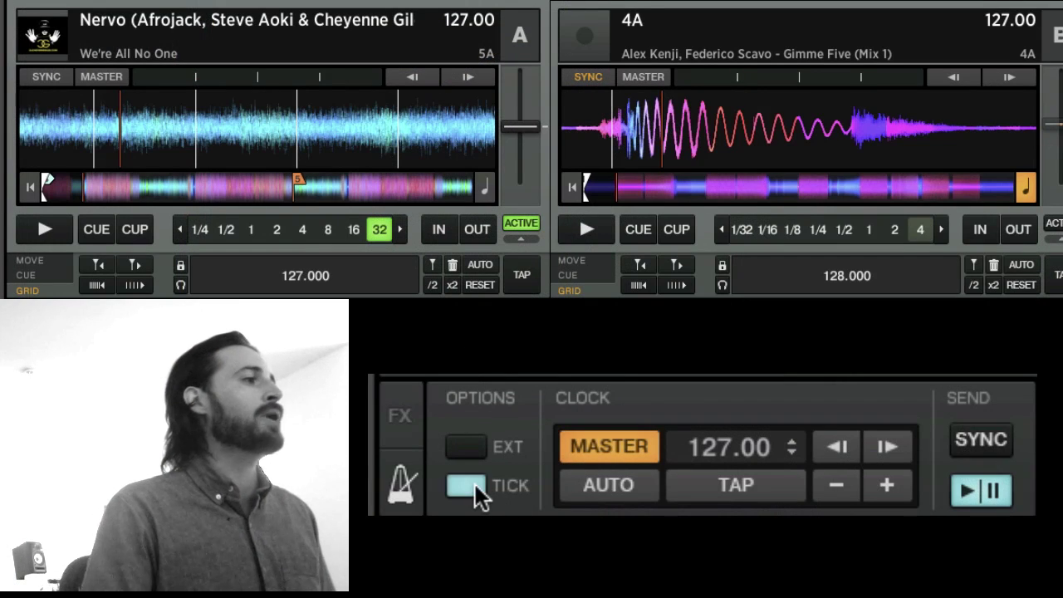
# Step: Turn off the master clock's tick and enable automatic master assignment
pyautogui.click(461, 488)
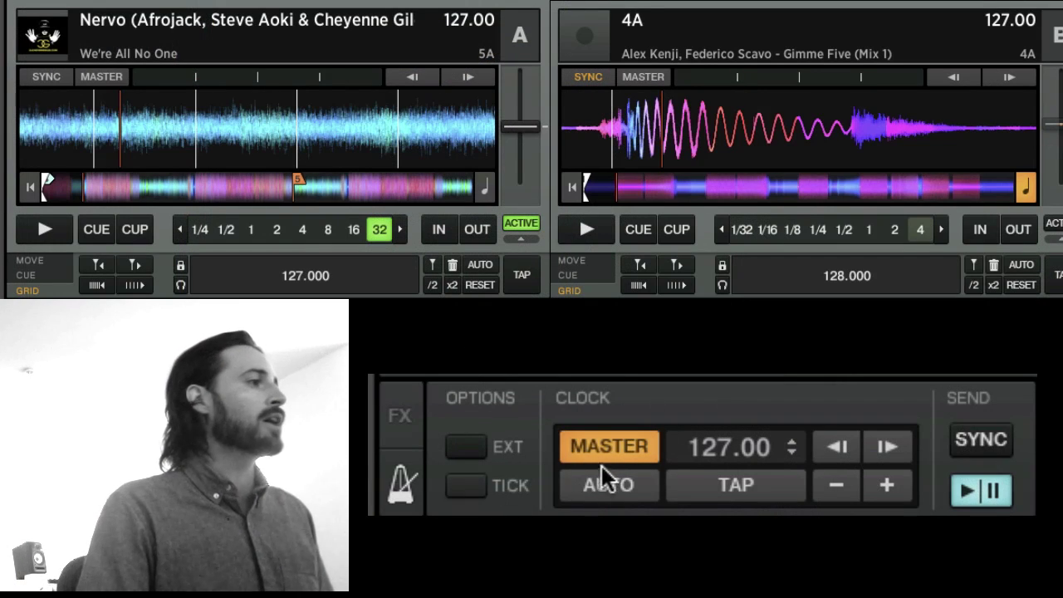
pyautogui.click(603, 488)
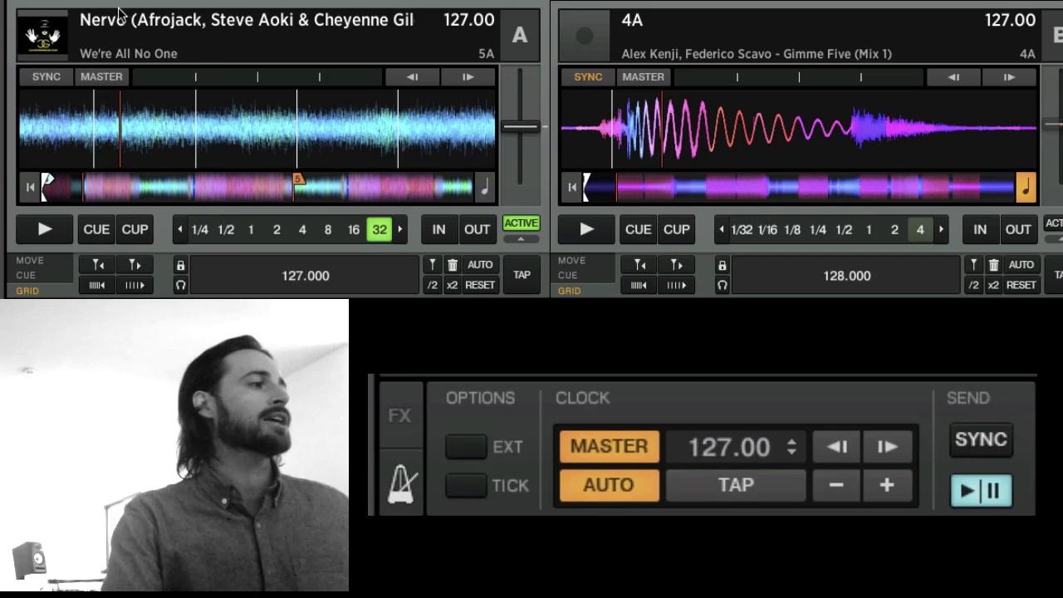
# Step: Play deck A, raise its tempo to 130.90 BPM and stop playback
pyautogui.click(55, 233)
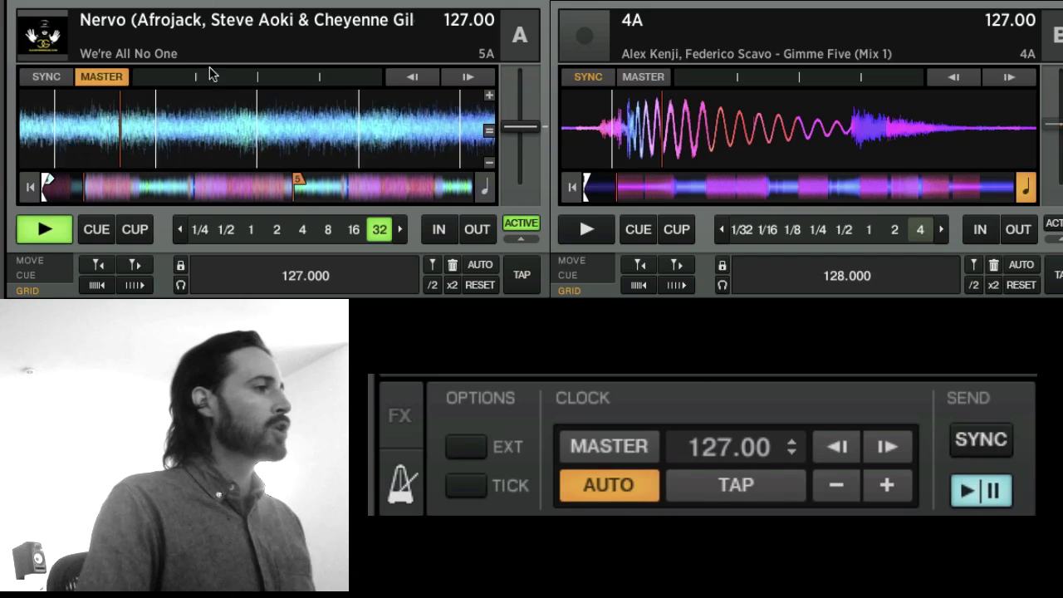
pyautogui.moveTo(520, 126); pyautogui.dragTo(519, 136)
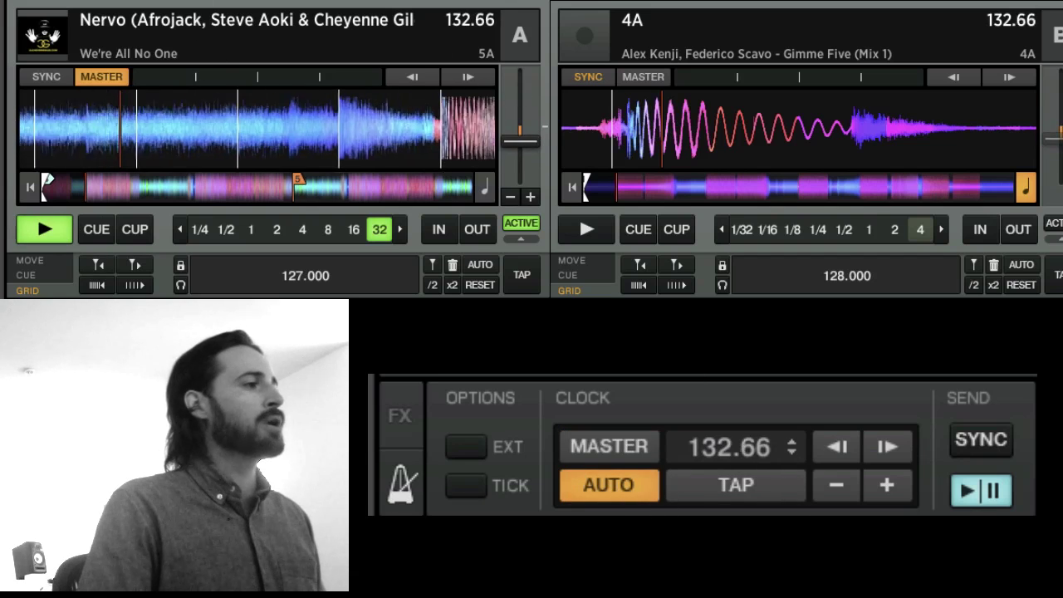
pyautogui.click(44, 232)
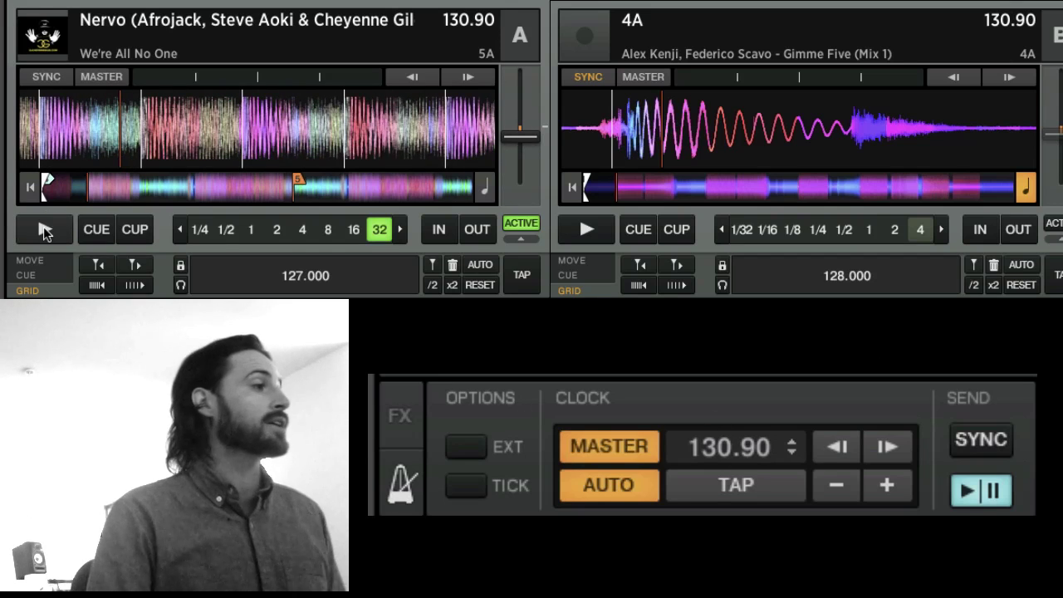
# Step: Turn off automatic master assignment and set the master clock tempo to 127 BPM
pyautogui.click(593, 491)
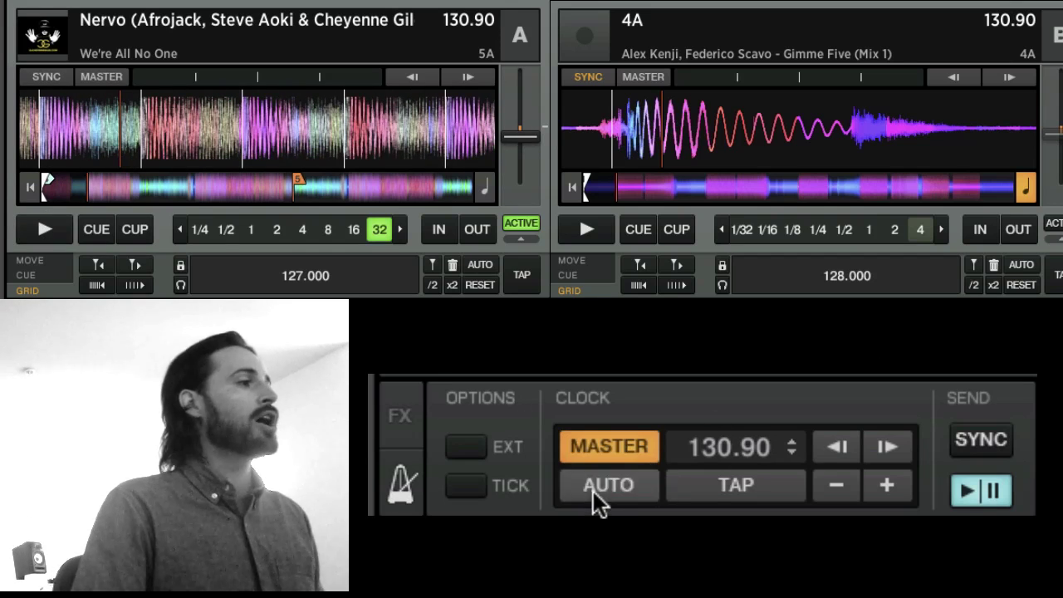
pyautogui.click(724, 446)
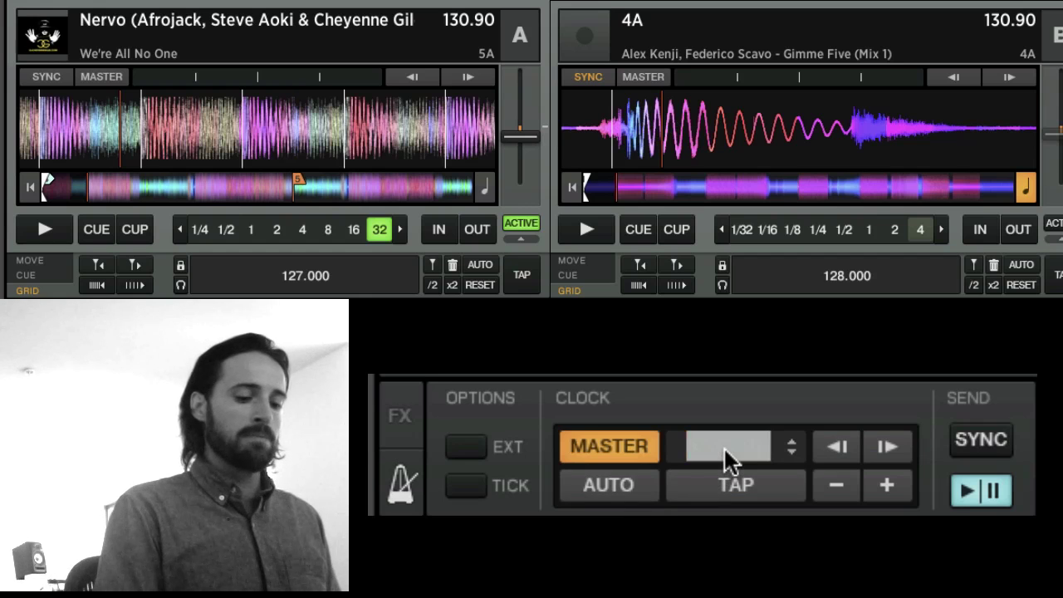
pyautogui.write('127')
pyautogui.press('Return')
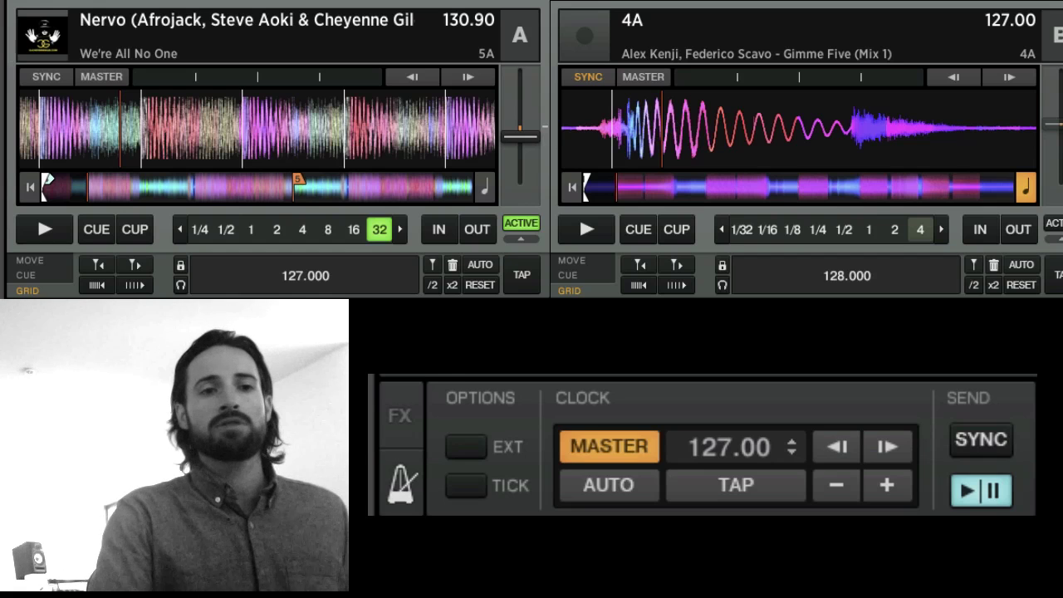
# Step: Bring the Output Routing preferences into view and select 1: Analogue 1 for the left Output Monitor channel
pyautogui.moveTo(1055, 2); pyautogui.dragTo(489, 2)
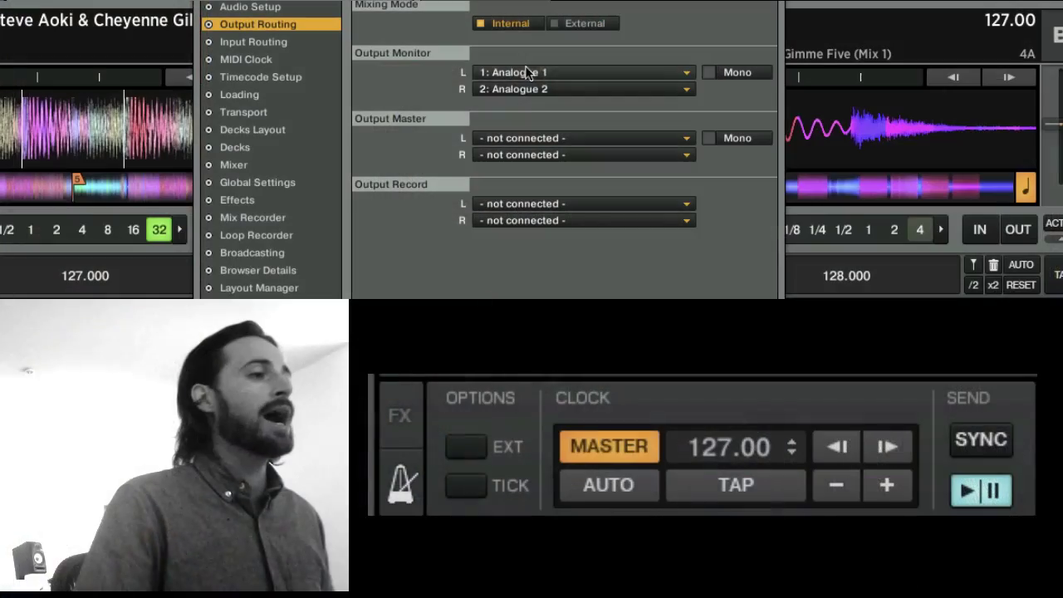
pyautogui.click(529, 73)
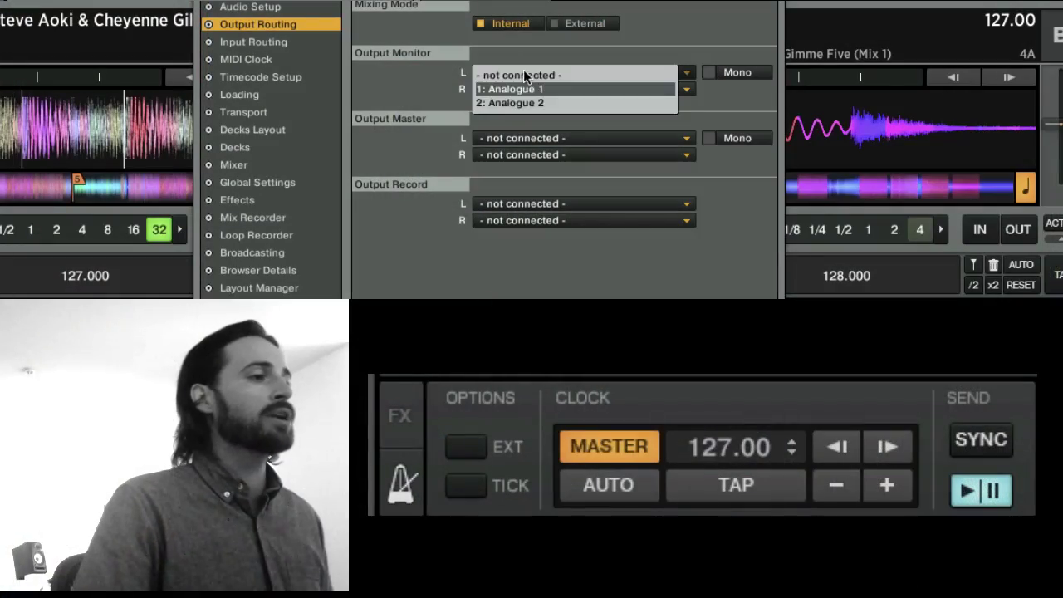
pyautogui.click(511, 89)
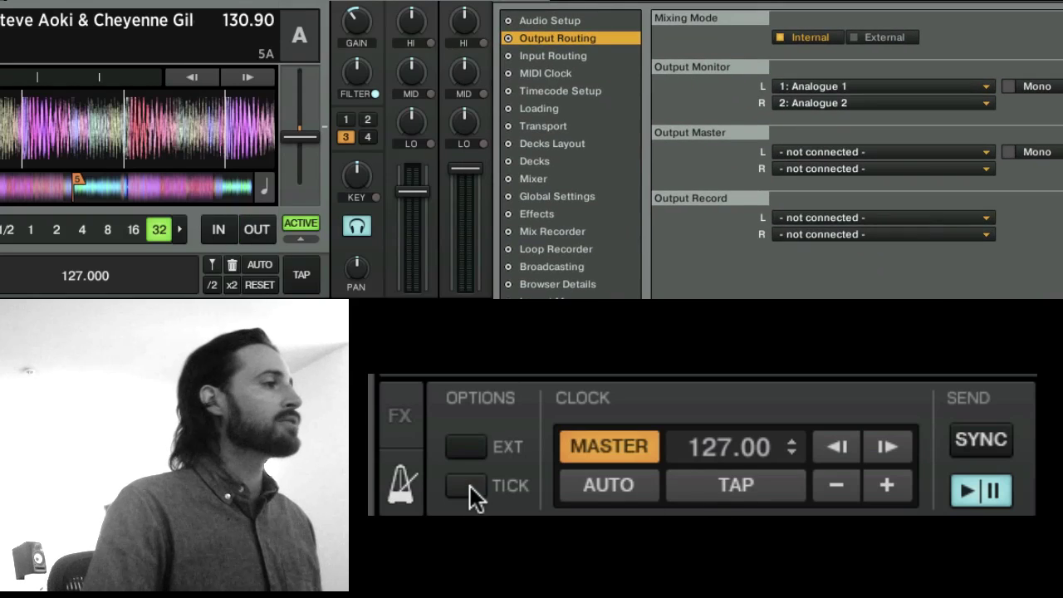
# Step: Turn on the master clock's tick to hear it, and turn it off again
pyautogui.click(466, 487)
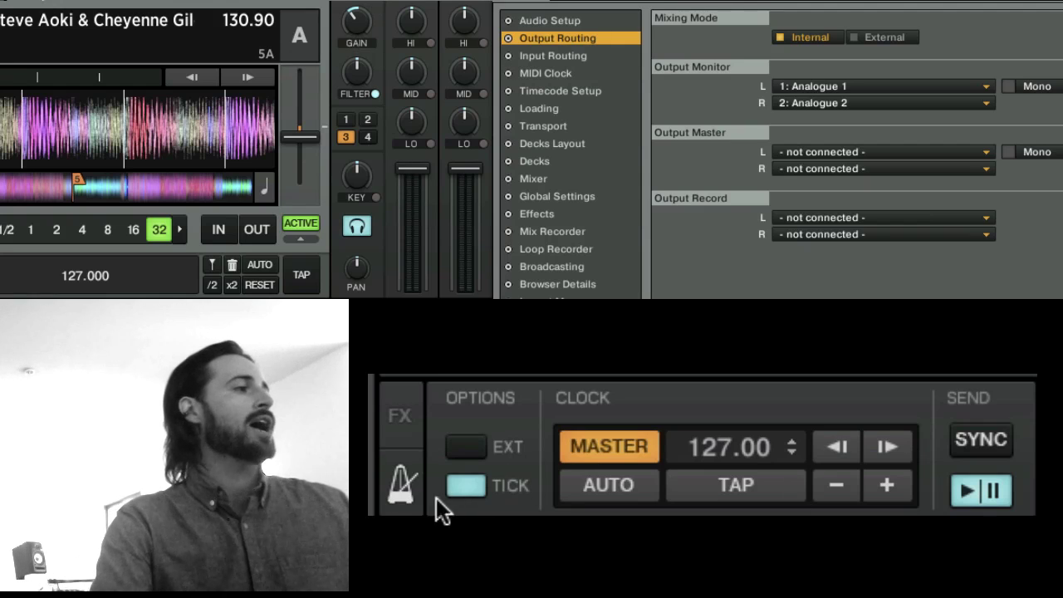
pyautogui.click(455, 485)
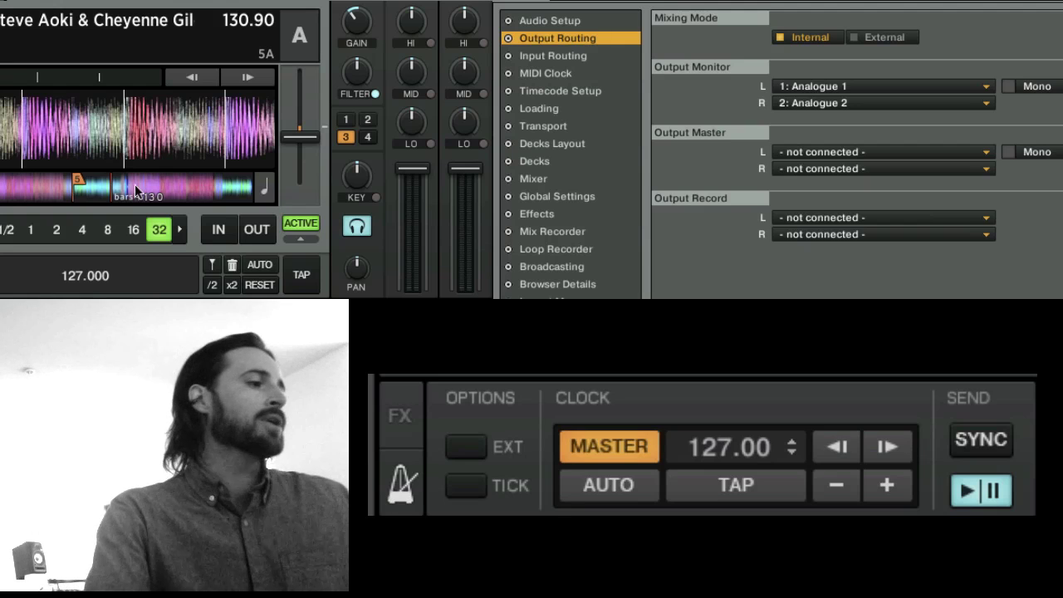
# Step: Show the Transport preferences and set the Sync Mode to BeatSync
pyautogui.click(538, 163)
pyautogui.click(615, 122)
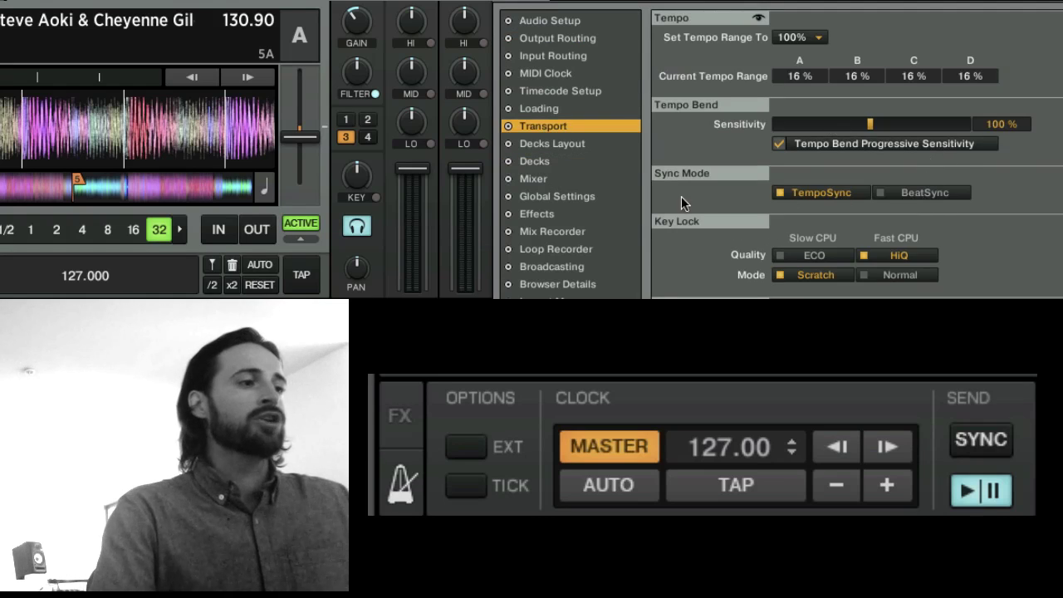
pyautogui.click(908, 193)
pyautogui.click(802, 192)
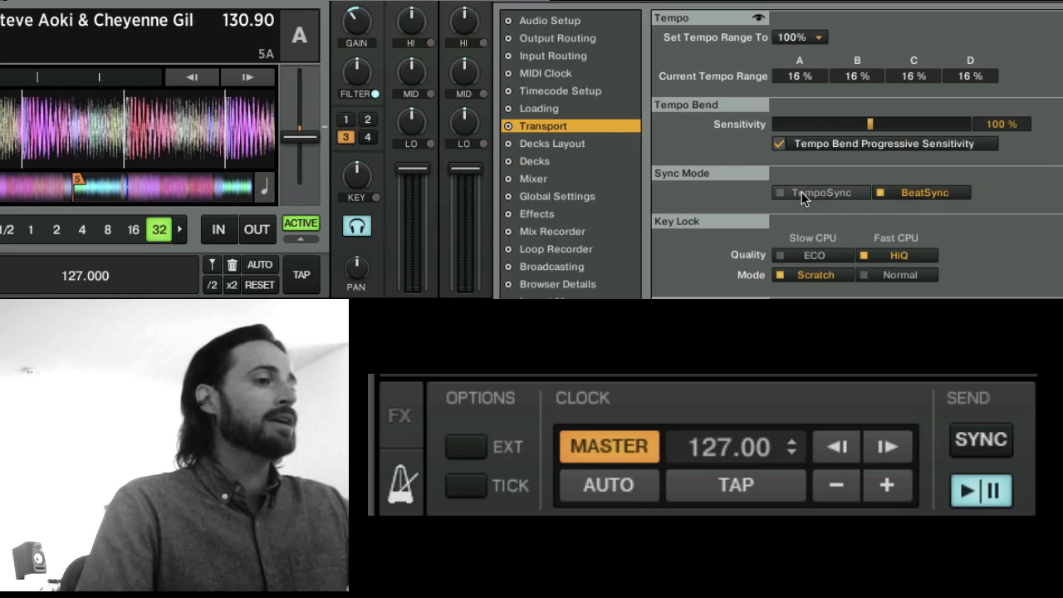
pyautogui.click(934, 193)
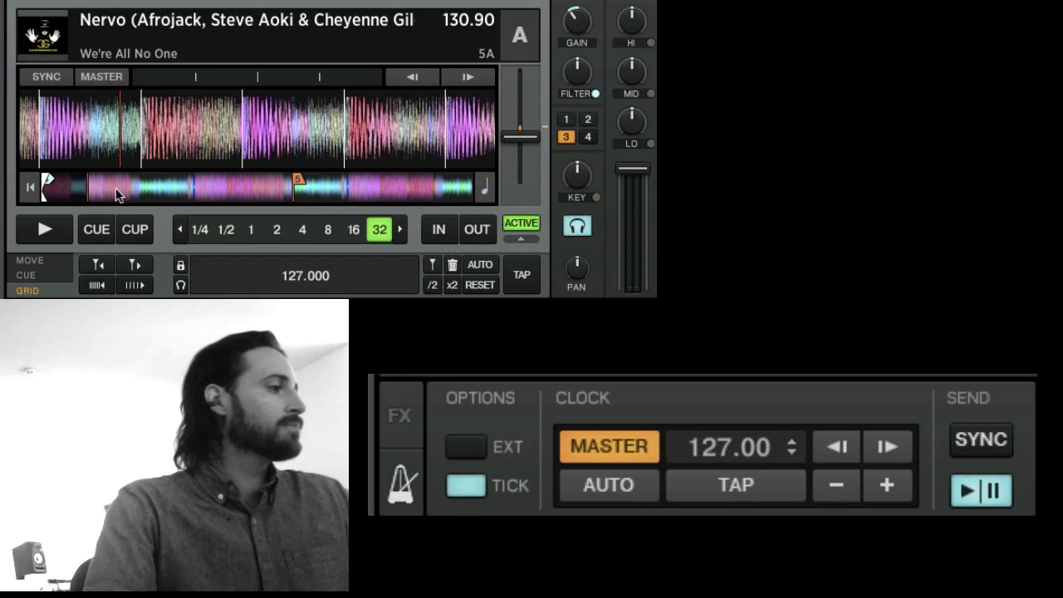
# Step: Sync deck A to the master clock and play it from the start of its track
pyautogui.click(32, 190)
pyautogui.click(45, 78)
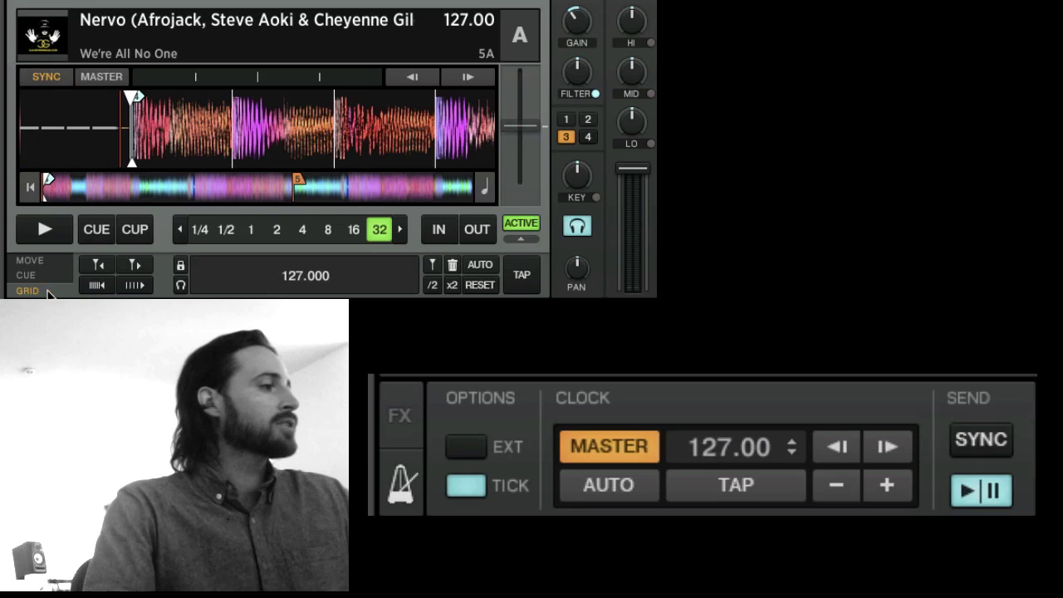
pyautogui.click(46, 230)
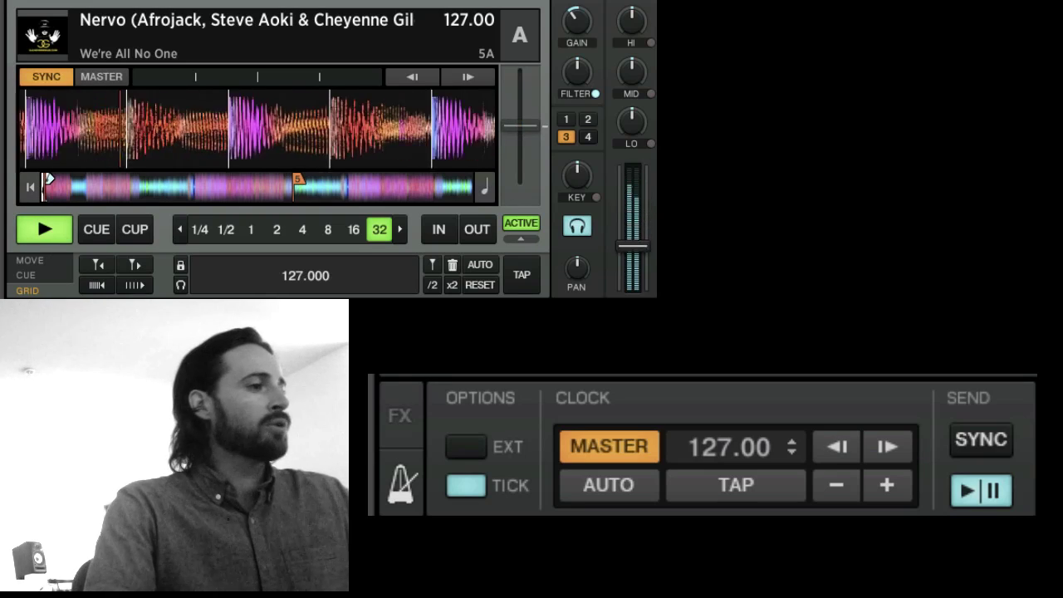
# Step: Raise deck A's channel volume to full and reduce its gain
pyautogui.moveTo(633, 208); pyautogui.dragTo(633, 169)
pyautogui.moveTo(578, 5); pyautogui.dragTo(574, 23)
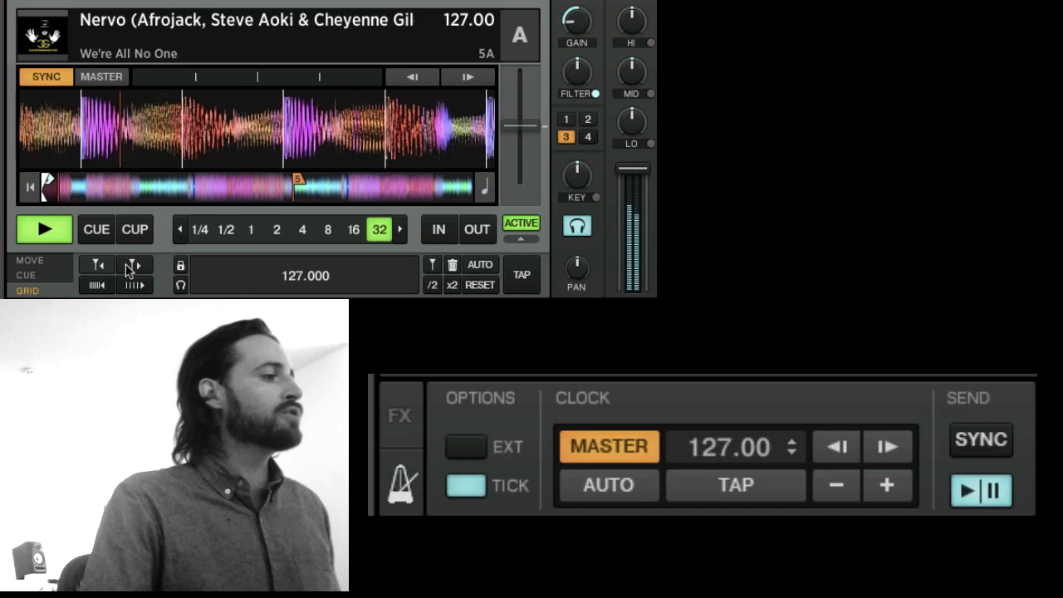
# Step: Replay deck A from the track start with its waveform zoomed in to check the beatgrid, and stop it
pyautogui.click(58, 234)
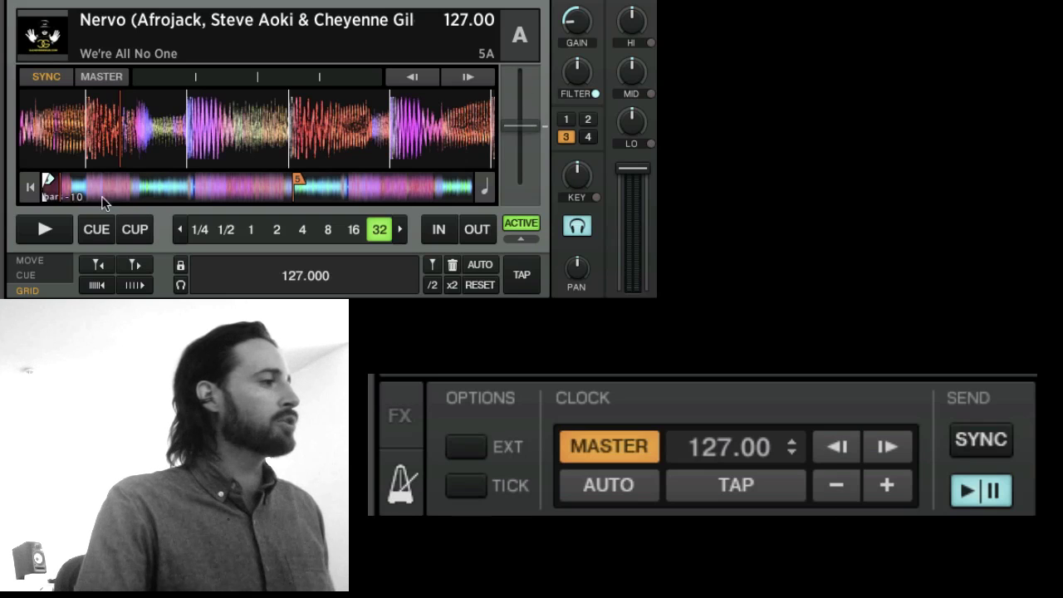
pyautogui.click(27, 190)
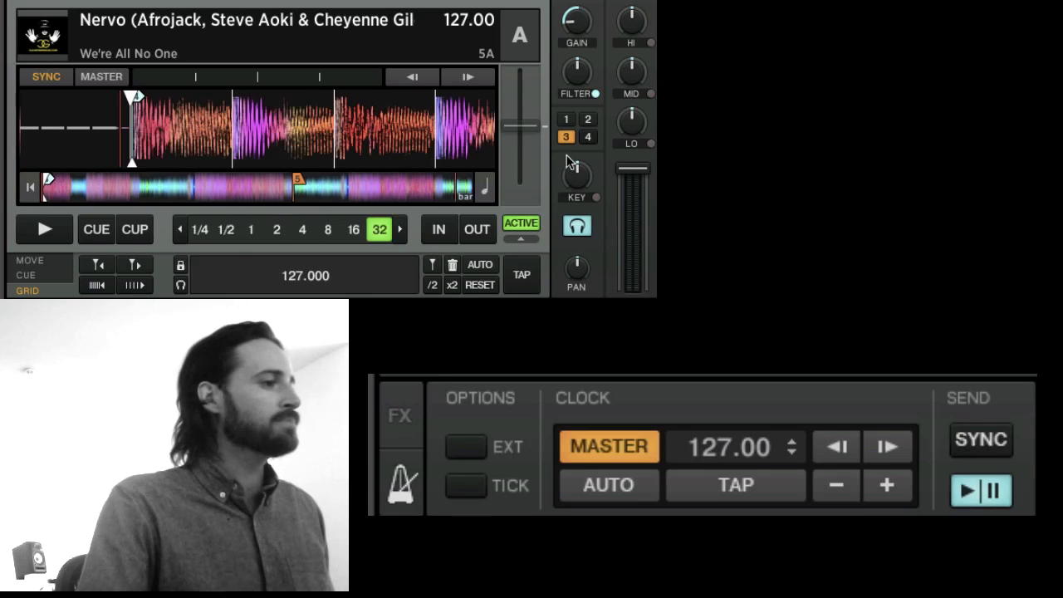
pyautogui.click(489, 96)
pyautogui.click(489, 96)
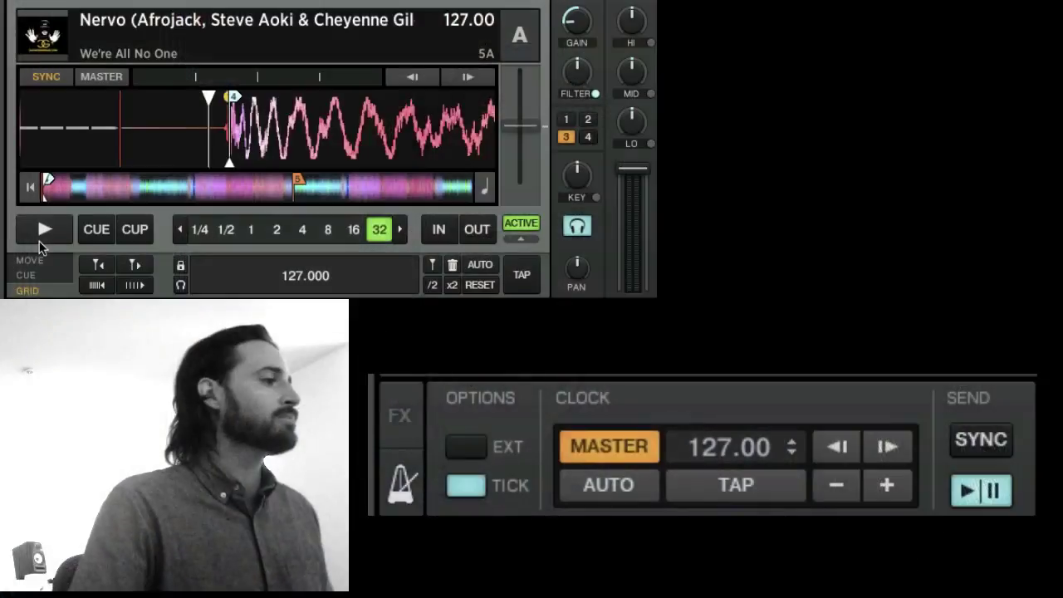
pyautogui.click(44, 230)
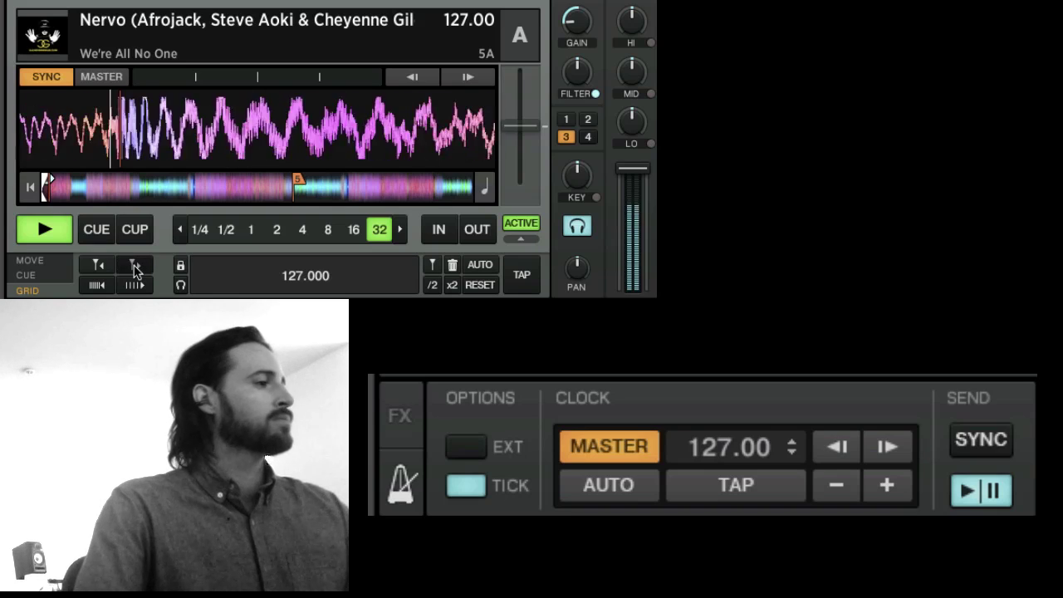
pyautogui.click(49, 228)
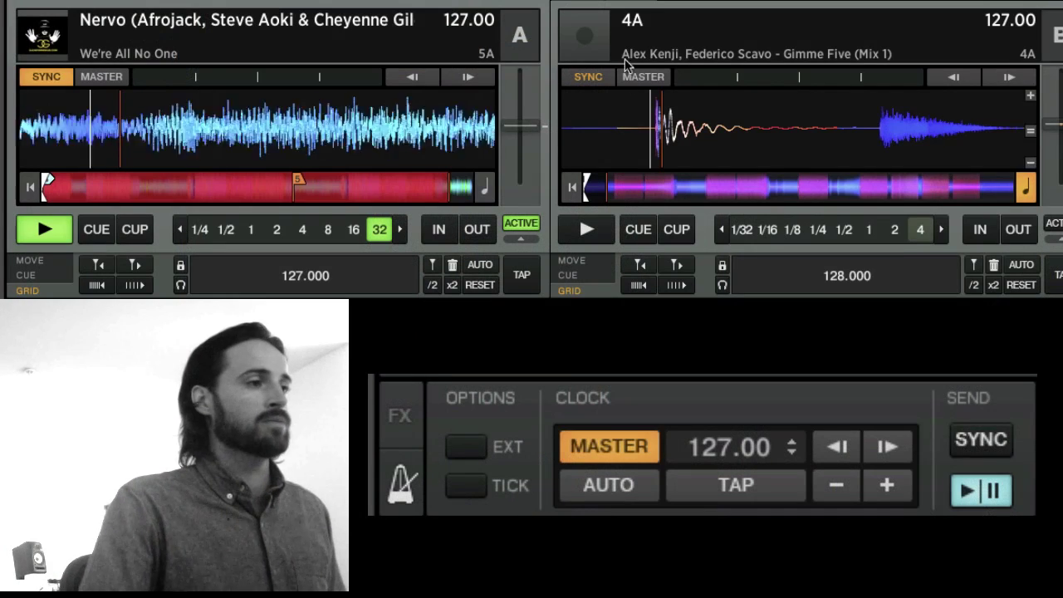
# Step: Enable automatic master assignment on the clock and turn off sync on deck A
pyautogui.click(609, 487)
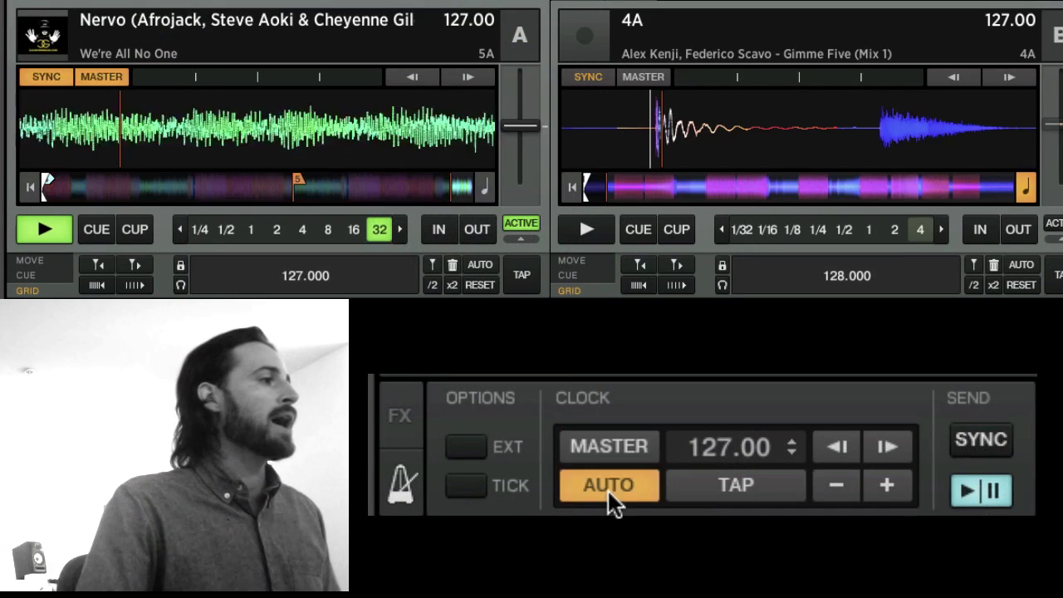
pyautogui.click(47, 78)
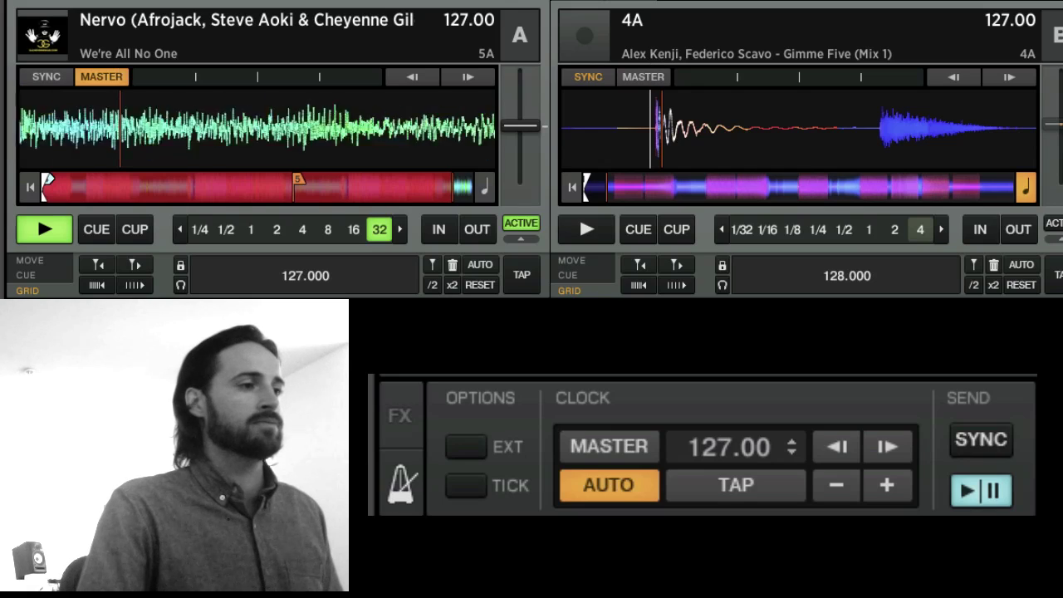
# Step: Start deck B and jump deck A to an early section and then a late section of its track
pyautogui.click(585, 231)
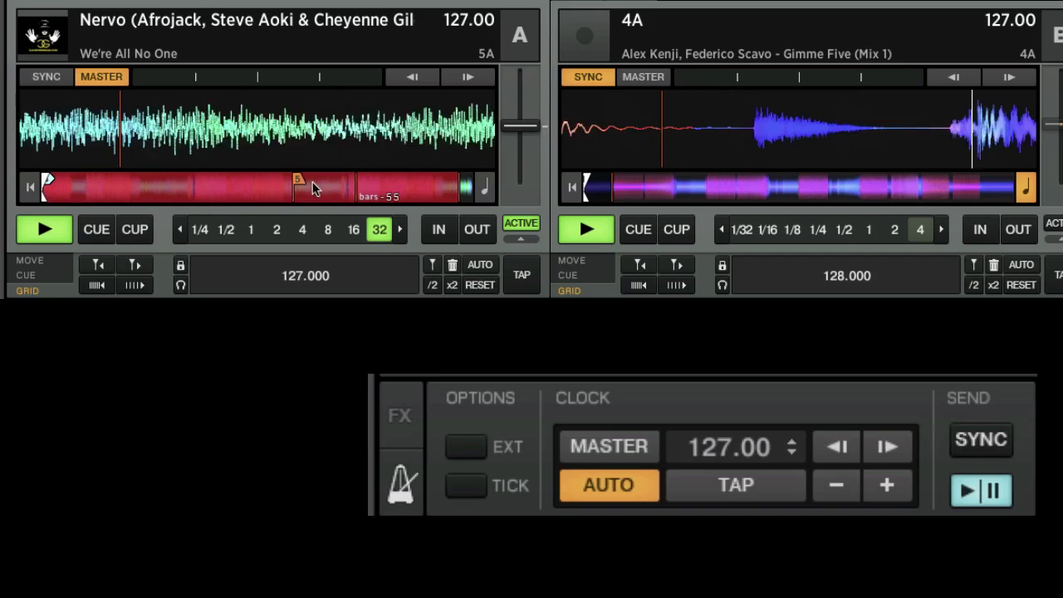
pyautogui.click(66, 188)
pyautogui.click(117, 188)
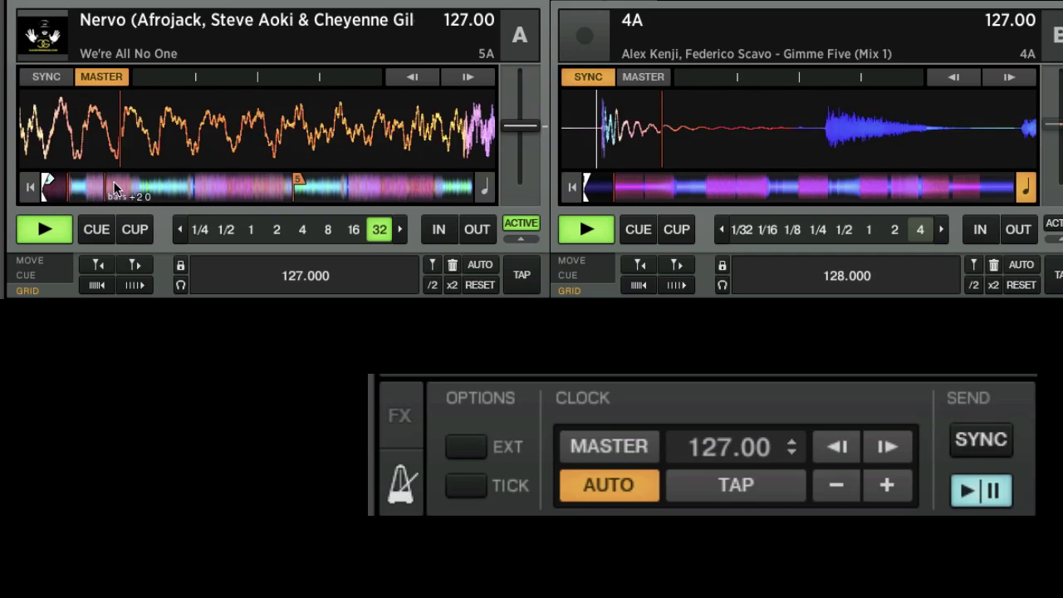
pyautogui.click(404, 189)
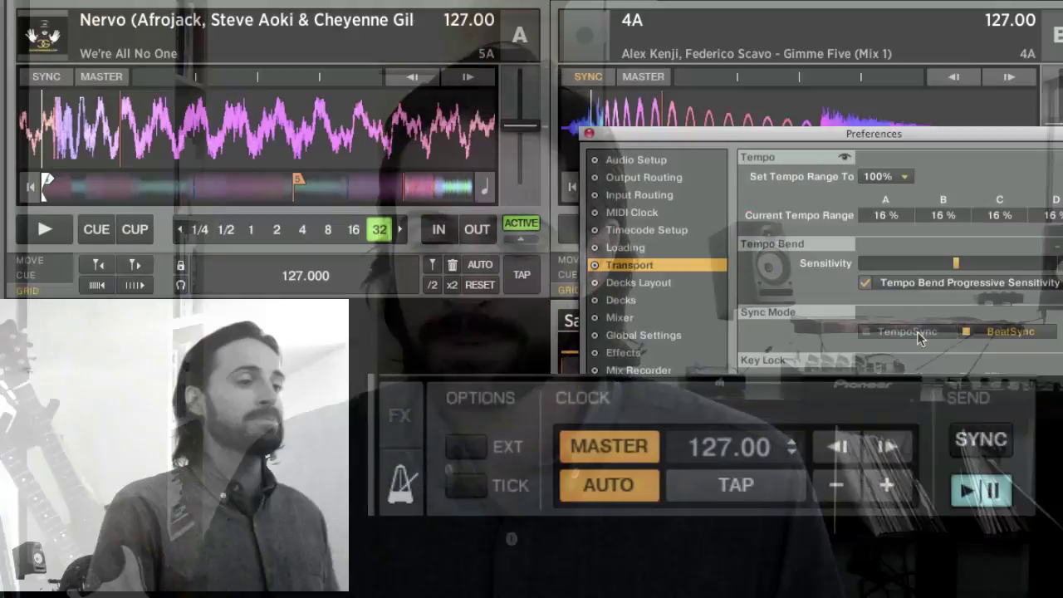
# Step: Set the Sync Mode to TempoSync and play deck A from the start of its track
pyautogui.click(910, 331)
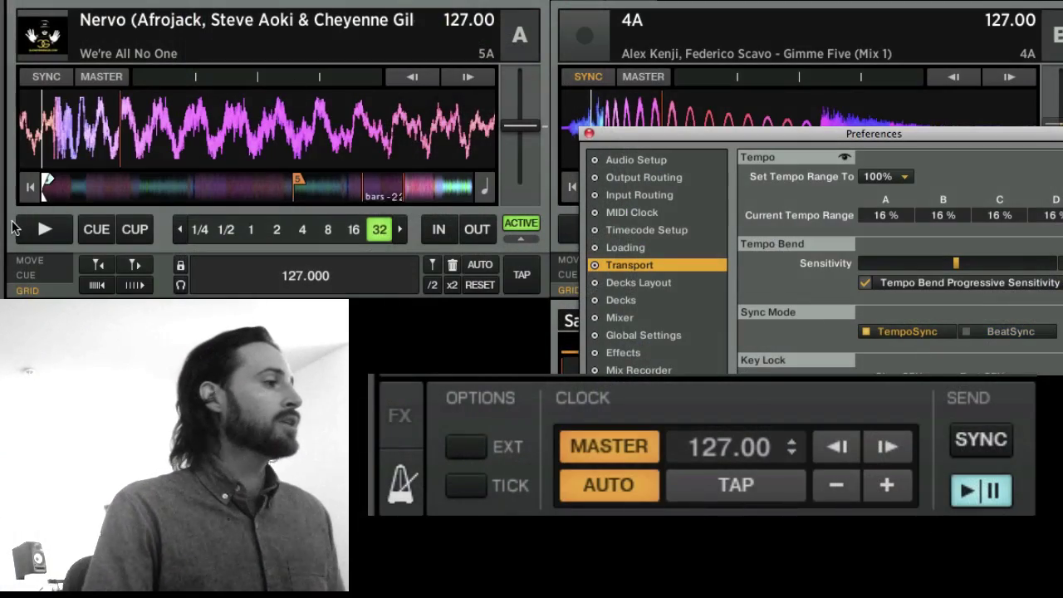
pyautogui.click(31, 190)
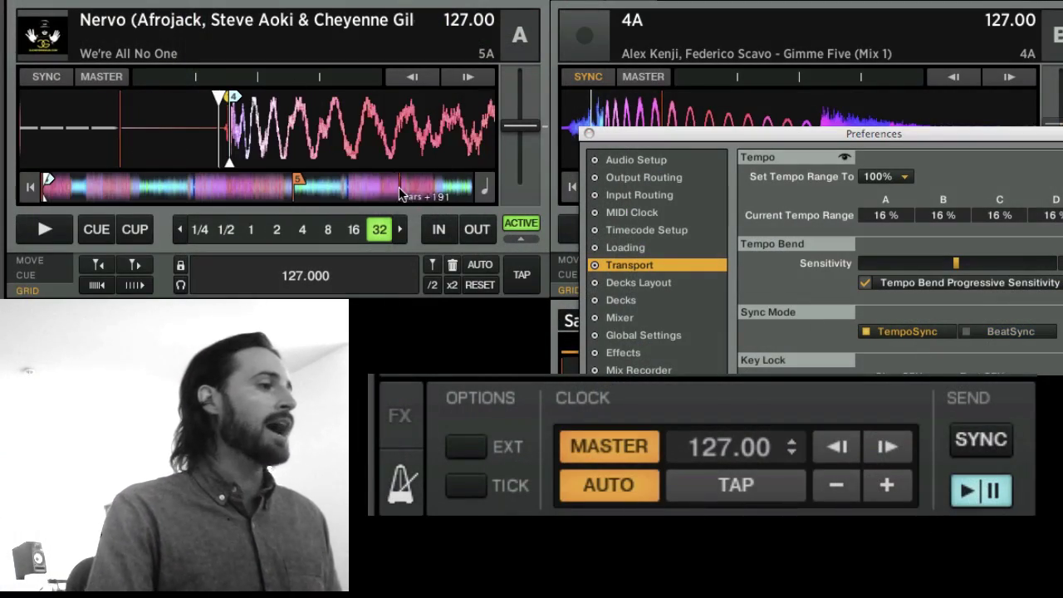
pyautogui.click(50, 228)
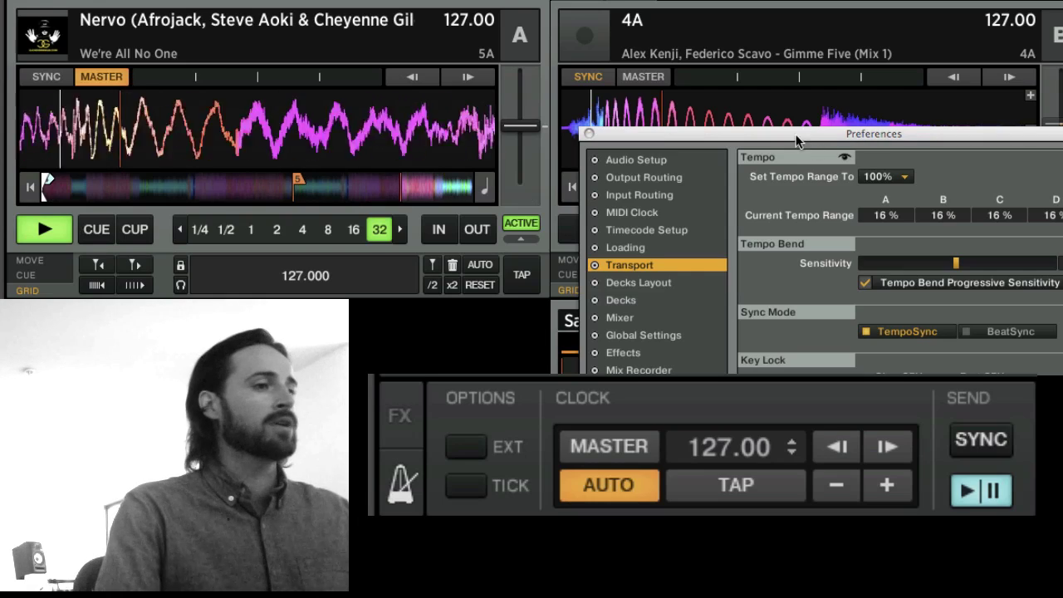
# Step: Dismiss the Preferences window and return deck B to the start of its track
pyautogui.doubleClick(796, 141)
pyautogui.click(571, 190)
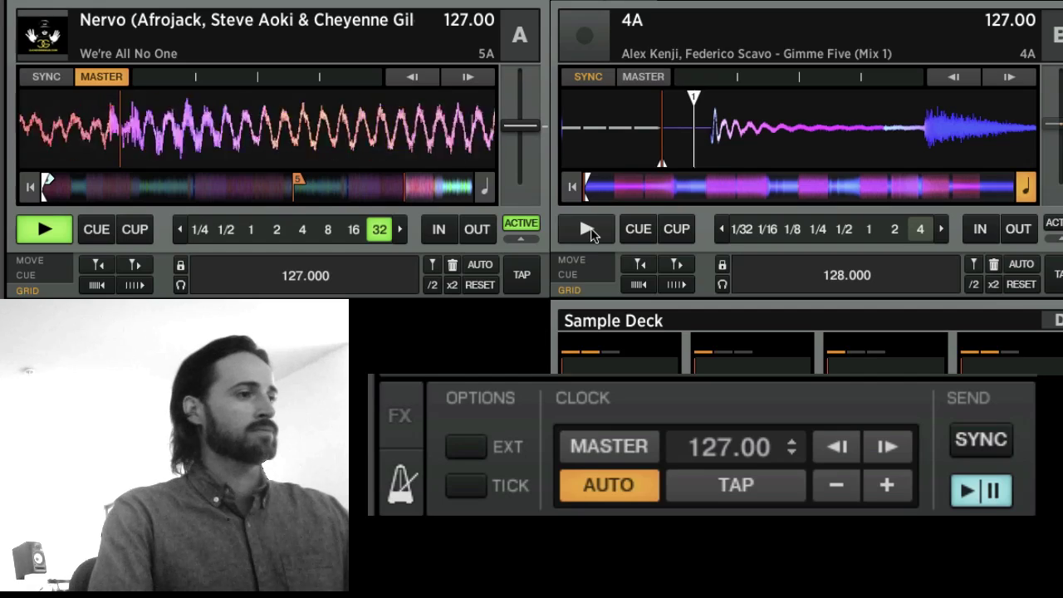
# Step: Play deck B against deck A, nudge its phase backward and forward to align the beats by hand, and stop deck B
pyautogui.click(588, 228)
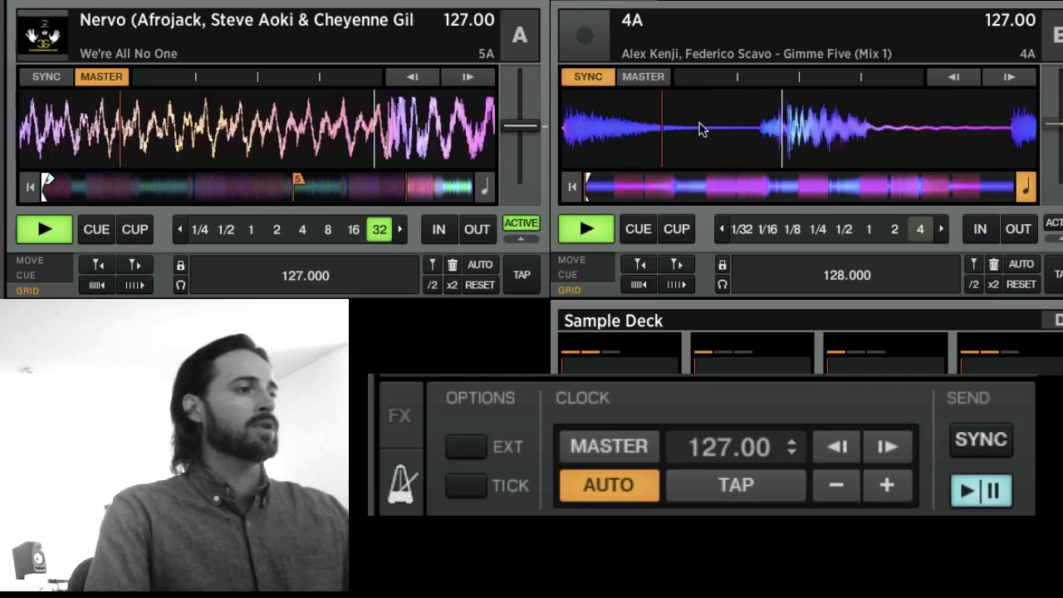
pyautogui.click(952, 76)
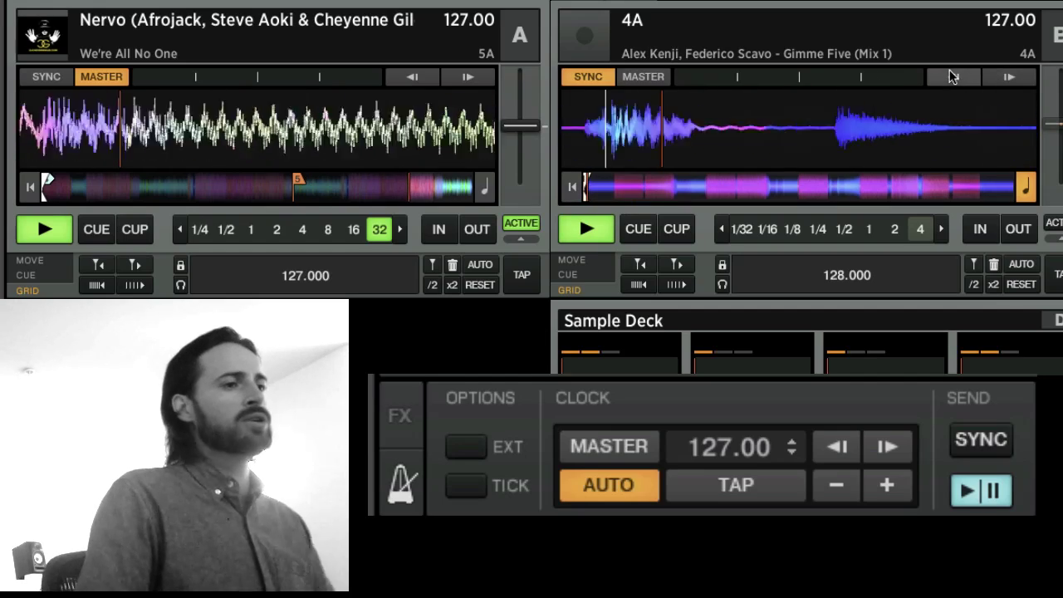
pyautogui.click(1008, 77)
pyautogui.click(1008, 76)
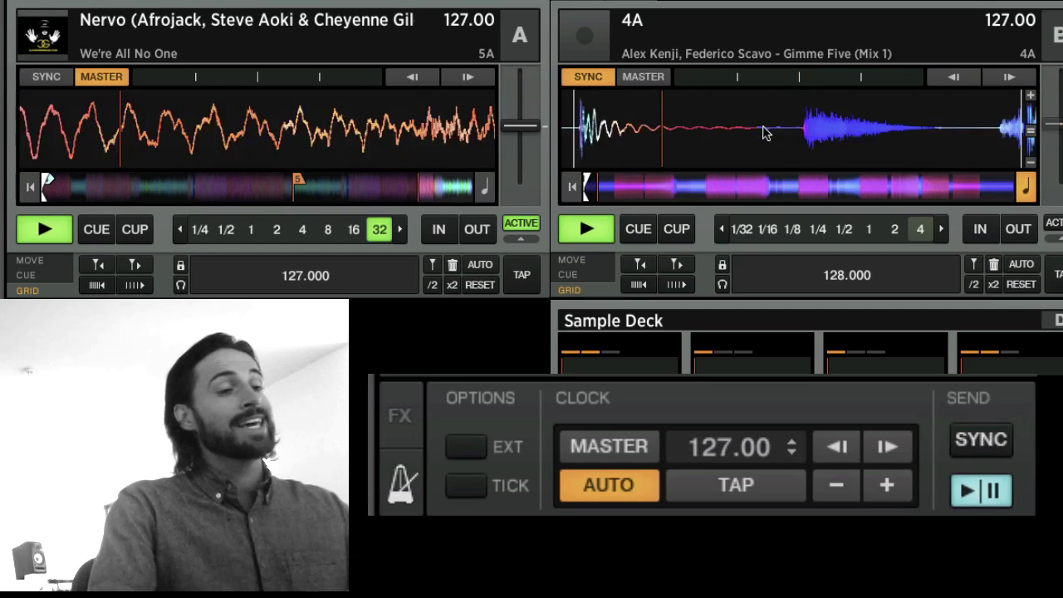
pyautogui.click(973, 77)
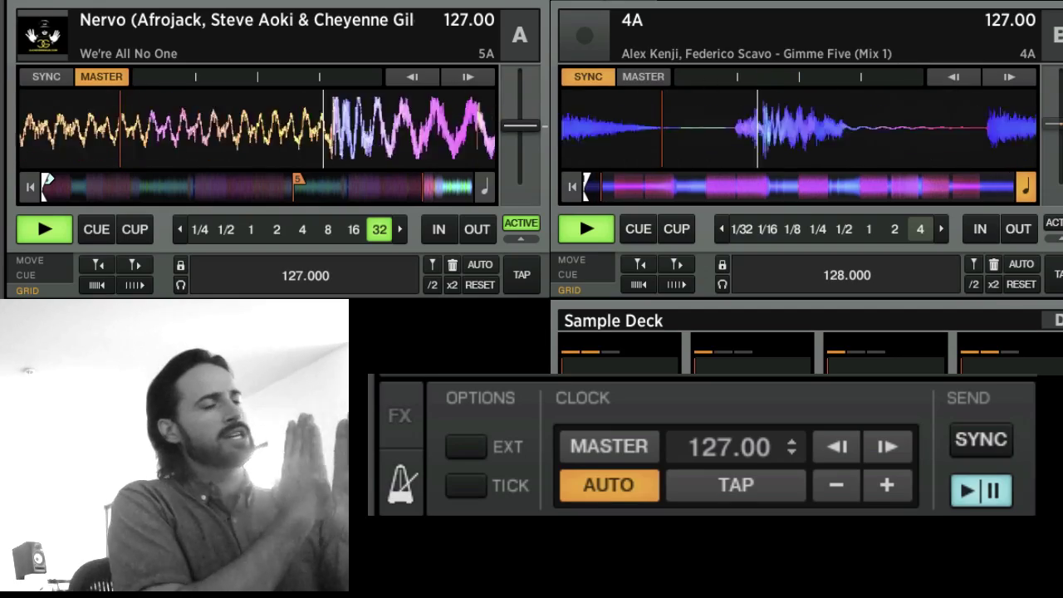
pyautogui.click(587, 229)
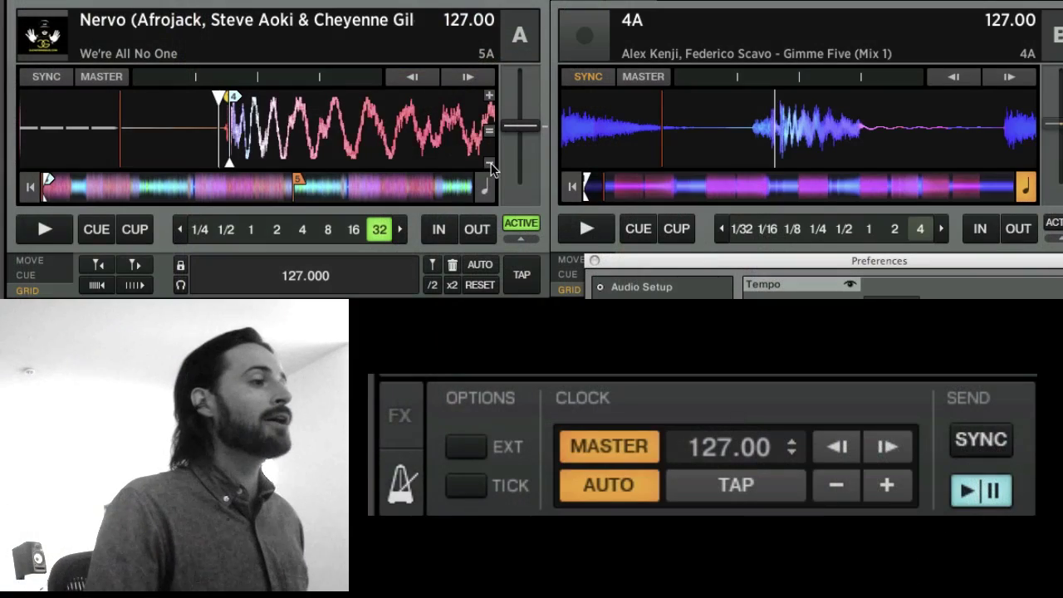
# Step: Move deck A's playback position to the grid marker at the start of its track and cue the deck there
pyautogui.click(490, 164)
pyautogui.click(489, 165)
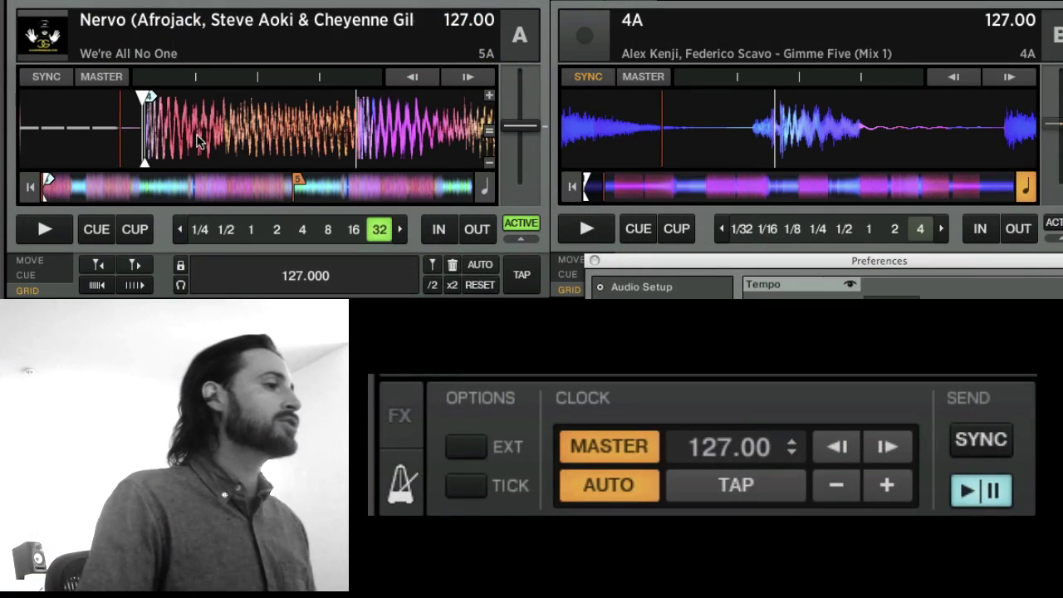
pyautogui.moveTo(219, 130)
pyautogui.mouseDown()
pyautogui.moveTo(201, 130)
pyautogui.moveTo(208, 136)
pyautogui.mouseUp()
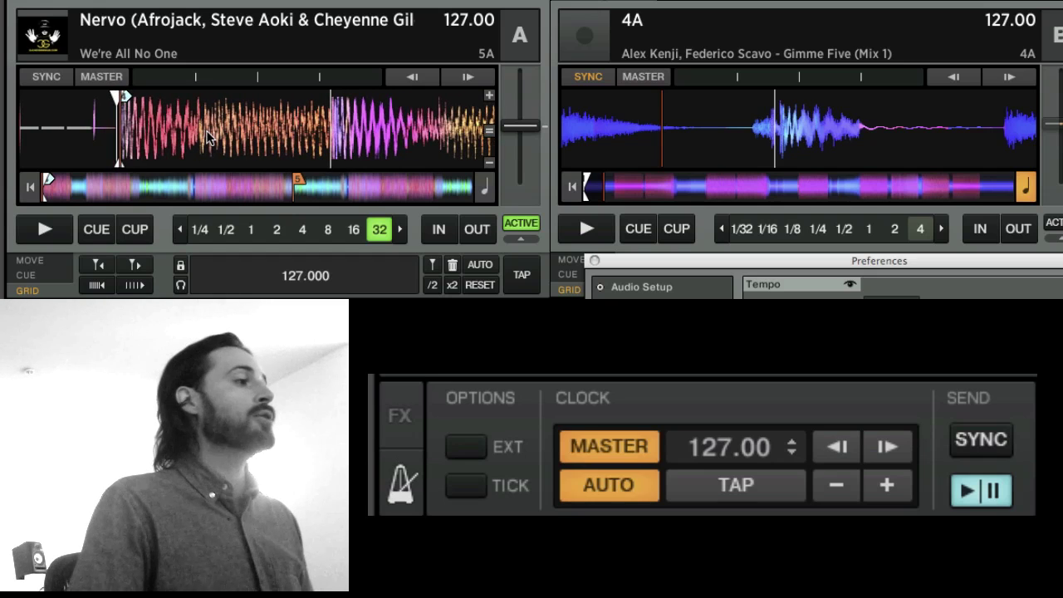
pyautogui.click(97, 236)
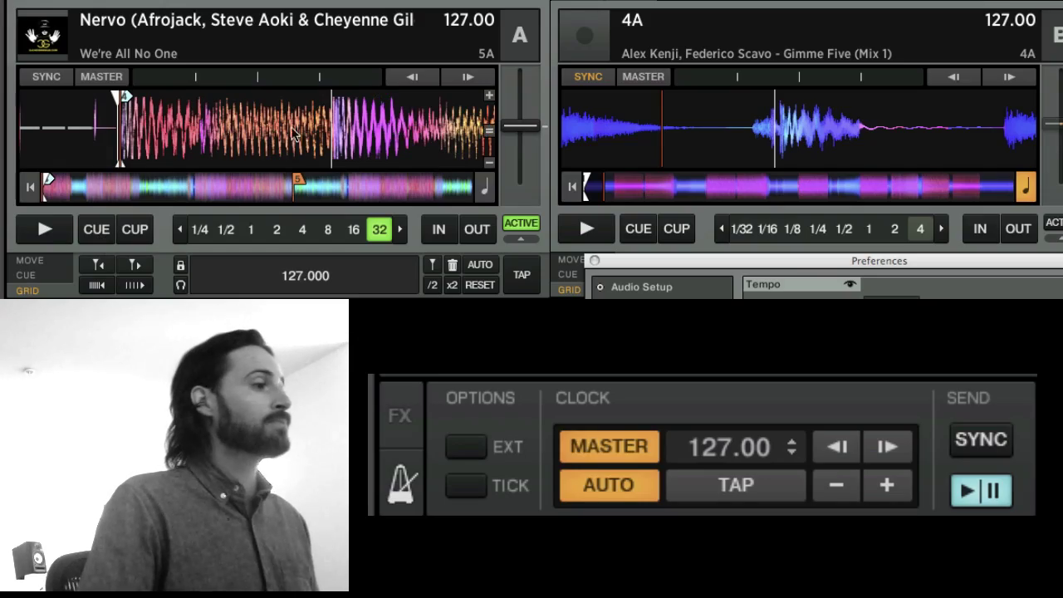
pyautogui.press('space')
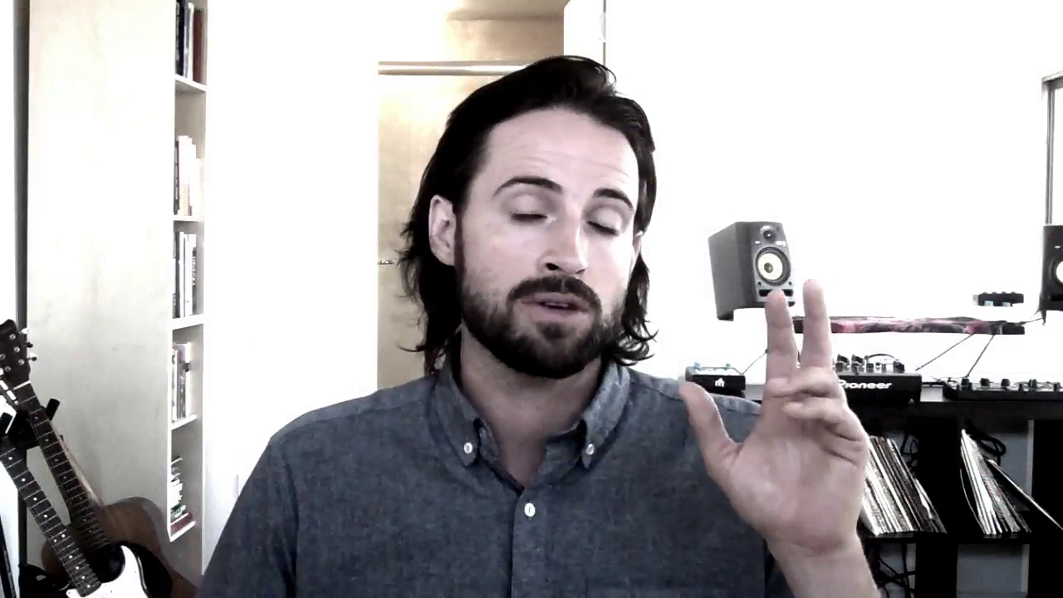